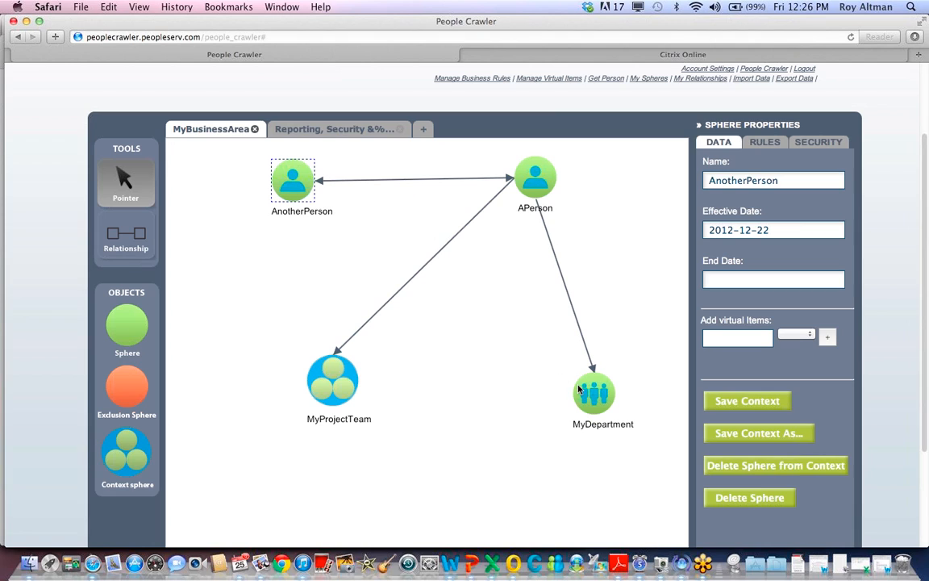
Step: Examine the conditions of the Software Development business rule assigned to the MyDepartment sphere, and close the rule editor without saving
drag(587, 391, 582, 390)
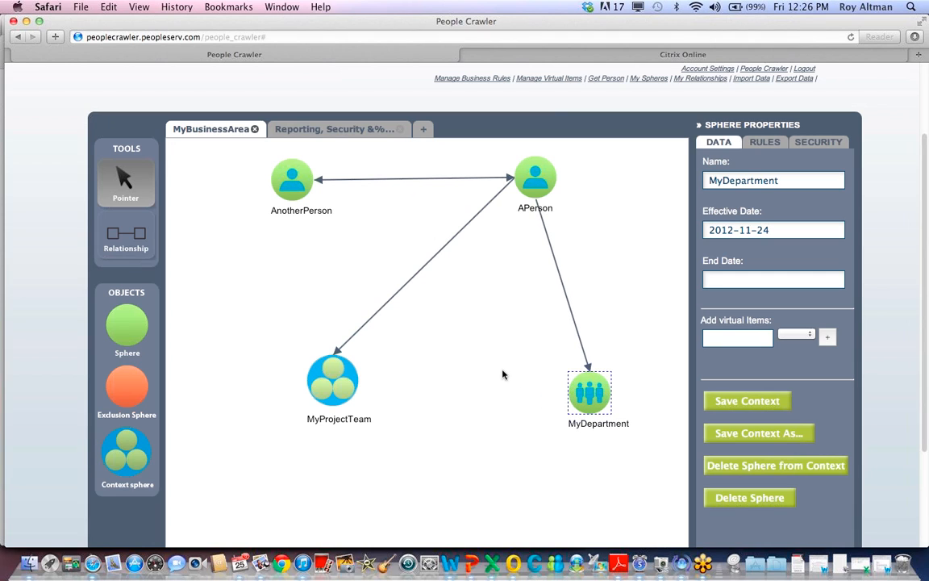
click(768, 149)
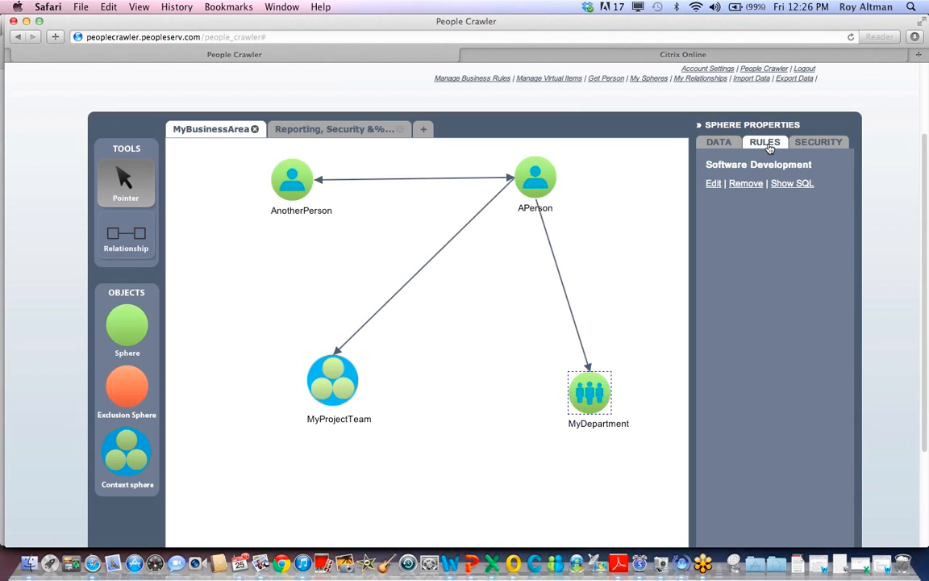
click(712, 183)
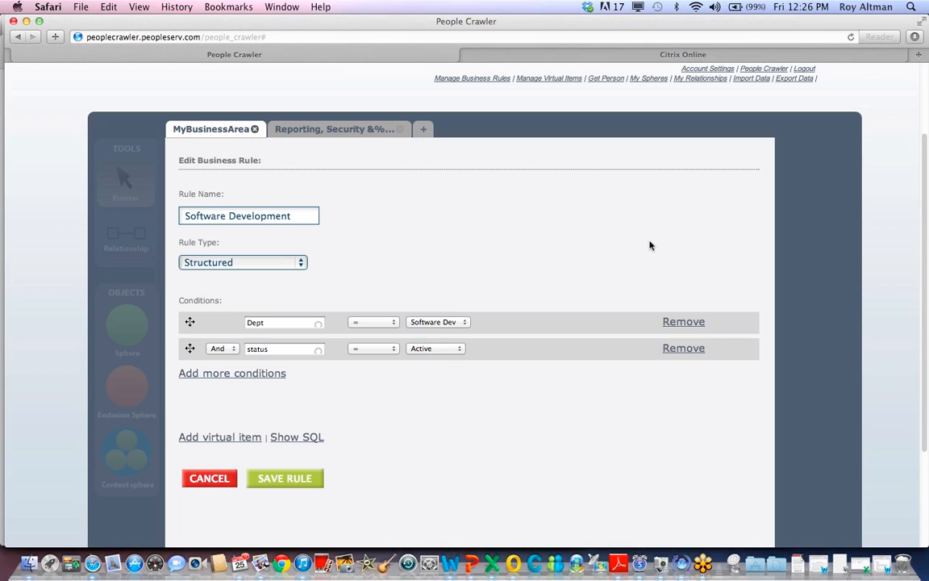
scroll(650, 246, down, 1)
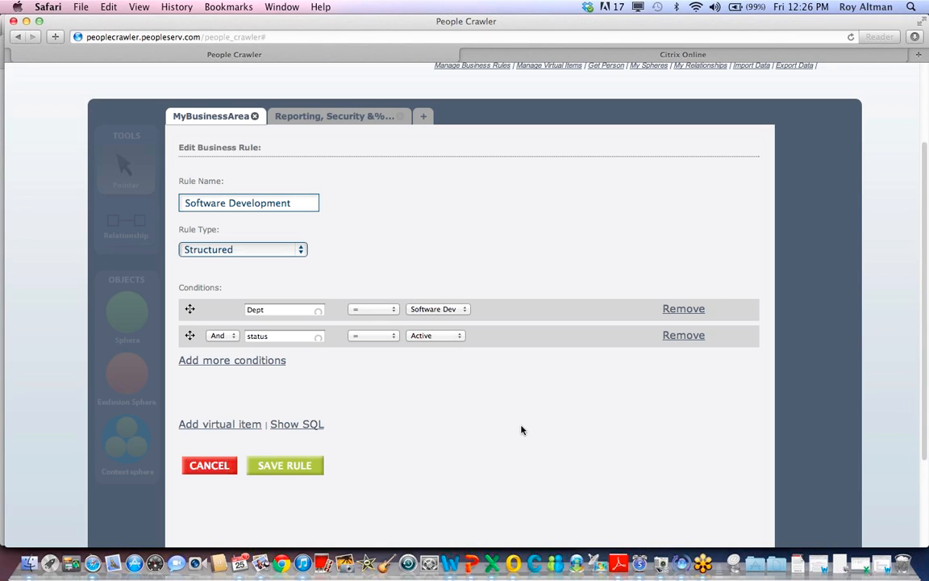
click(215, 466)
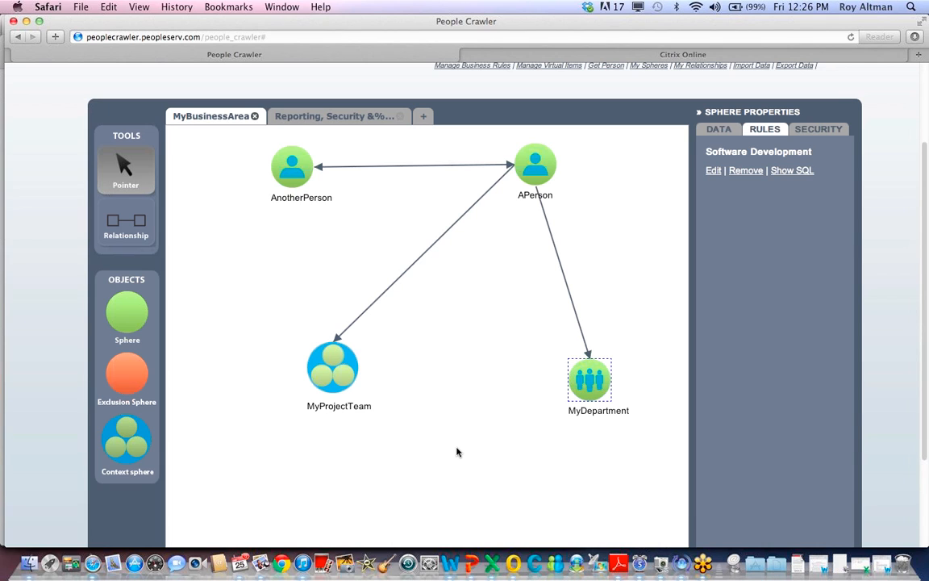
Step: Open a Get Person query and set its context to MyBusinessArea and its sphere to APerson
scroll(484, 363, up, 2)
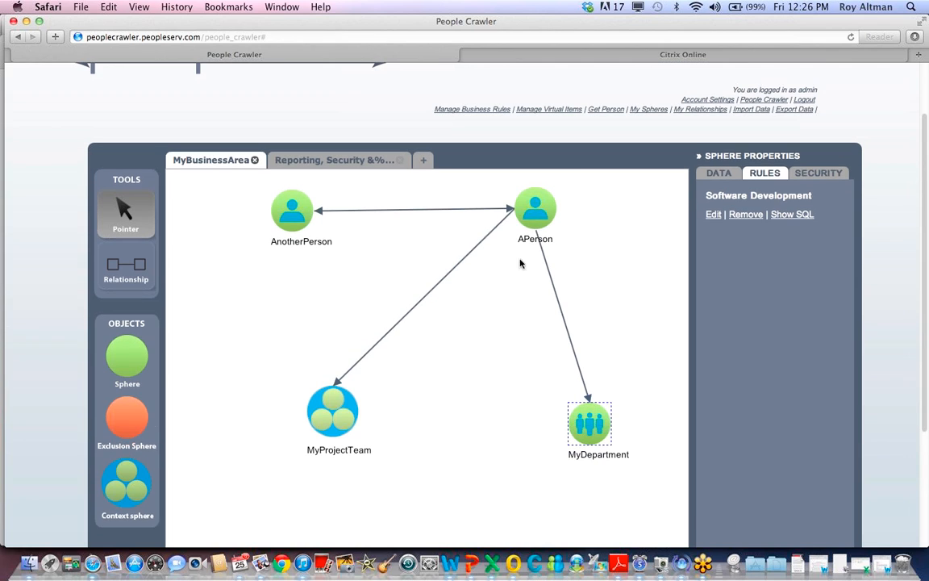
click(605, 109)
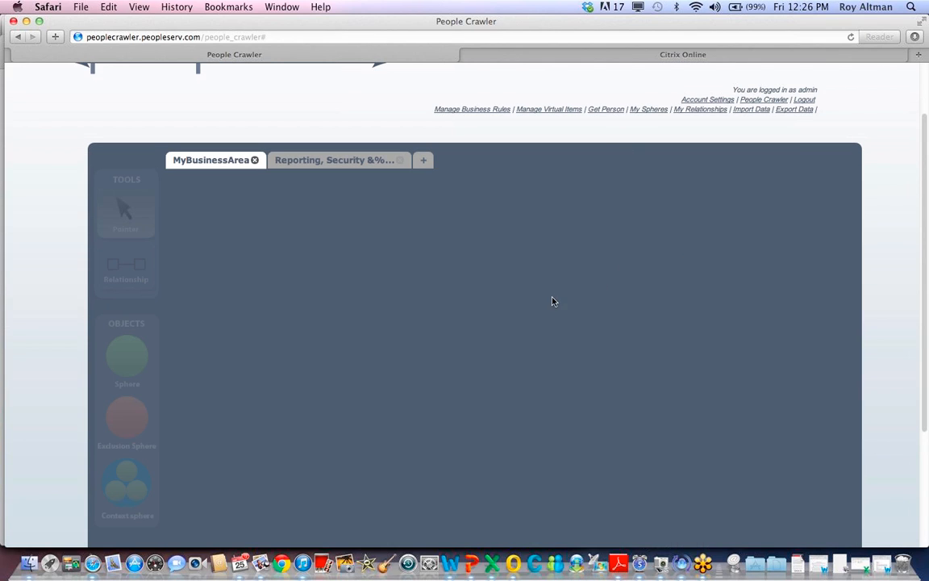
scroll(559, 307, down, 1)
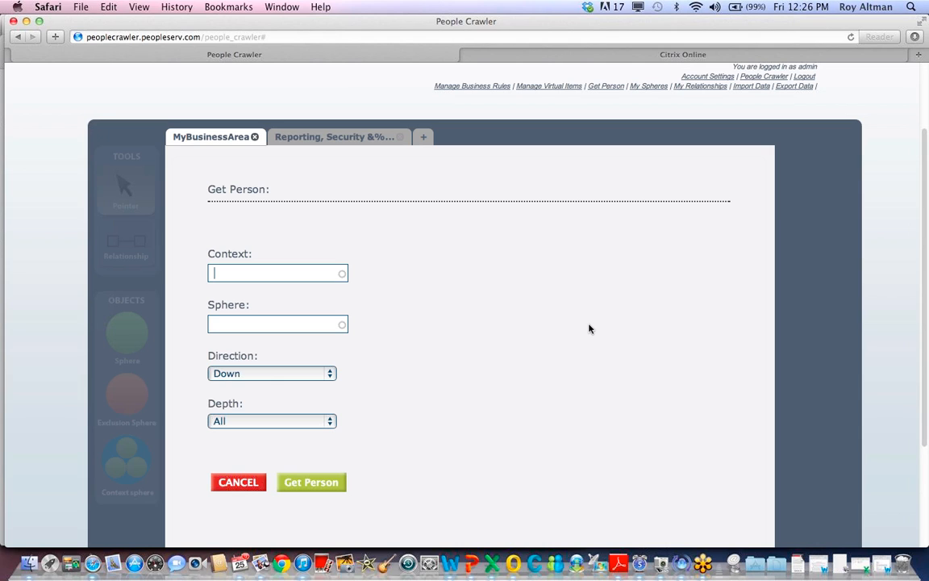
text(mybu)
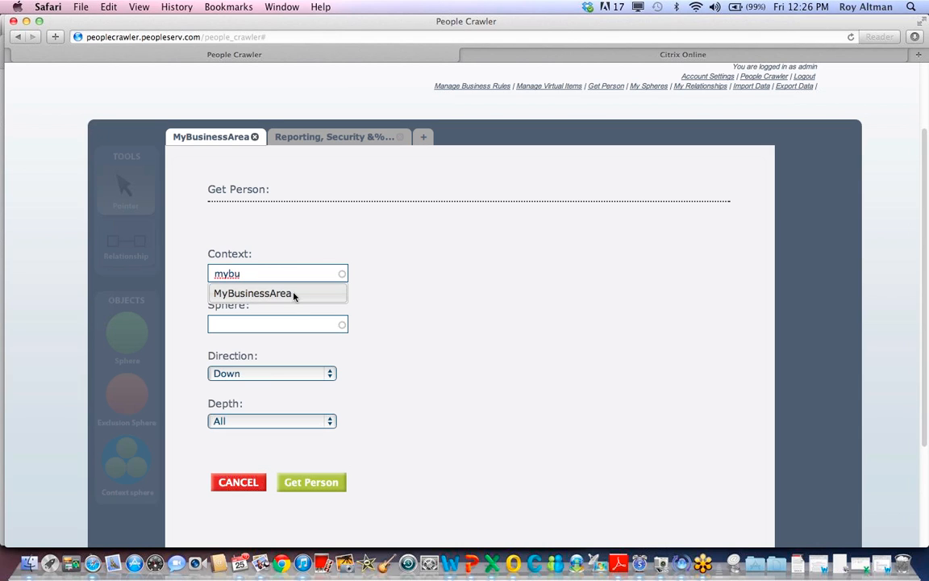
click(296, 293)
click(287, 322)
text(aper)
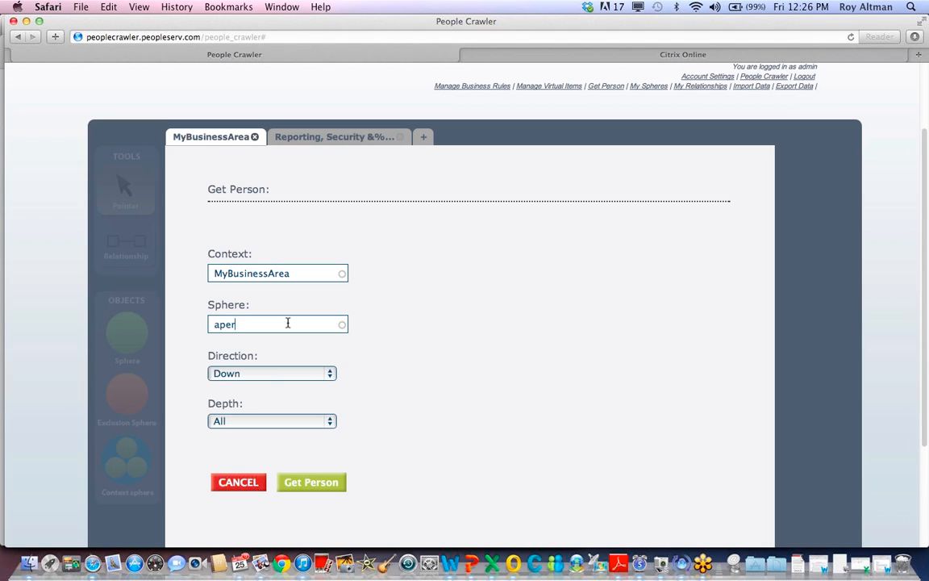
click(277, 345)
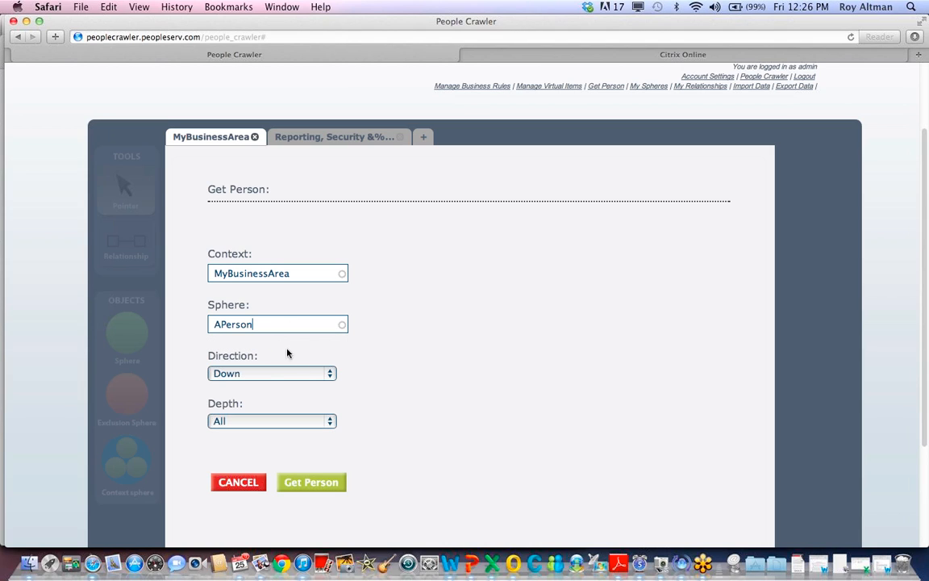
Step: Run the Get Person query with direction Down and depth All, and return to the MyBusinessArea diagram
click(330, 376)
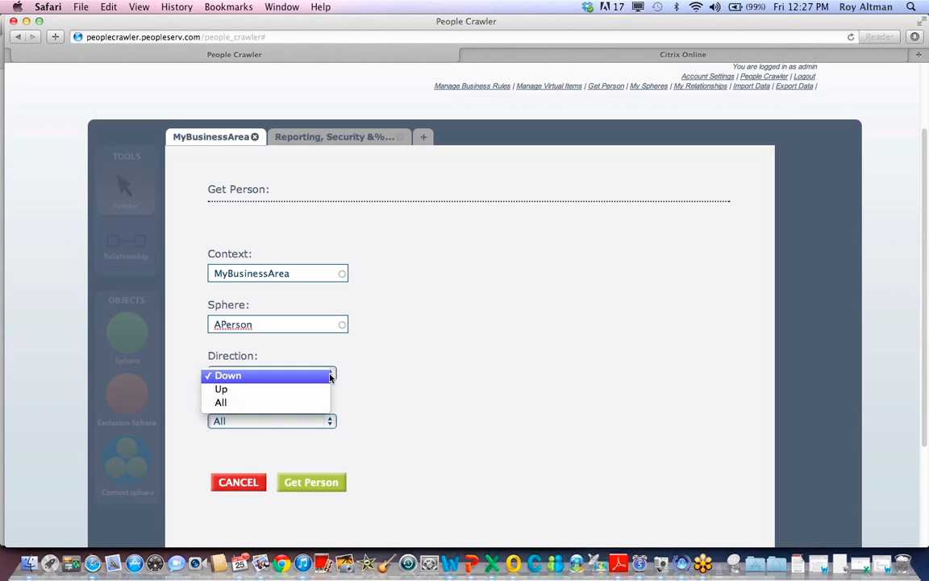
click(400, 376)
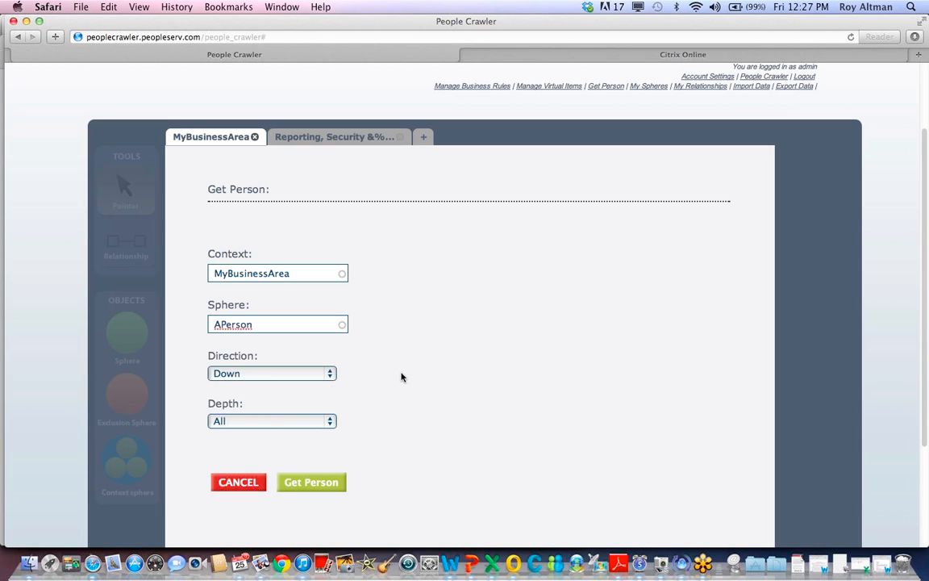
click(328, 425)
click(417, 426)
scroll(416, 427, down, 1)
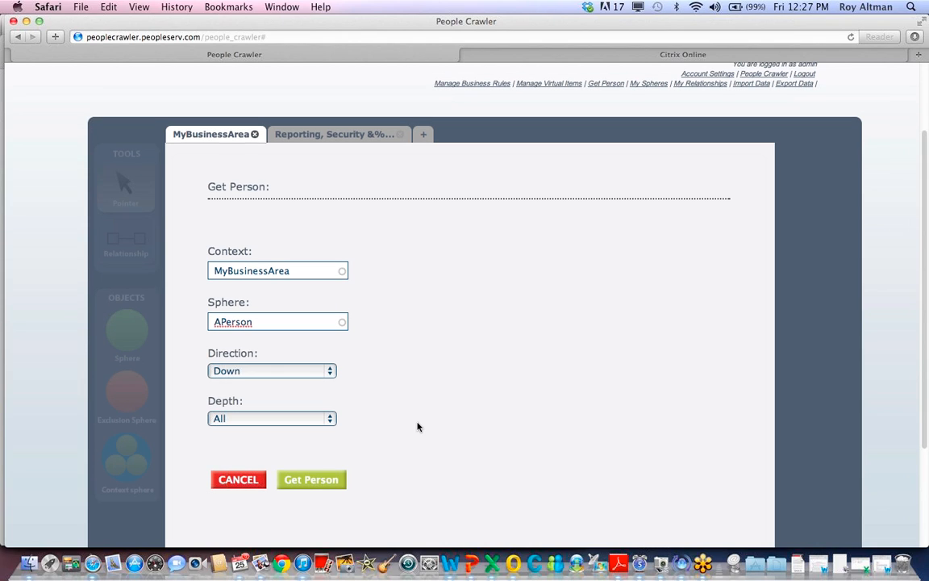
click(319, 481)
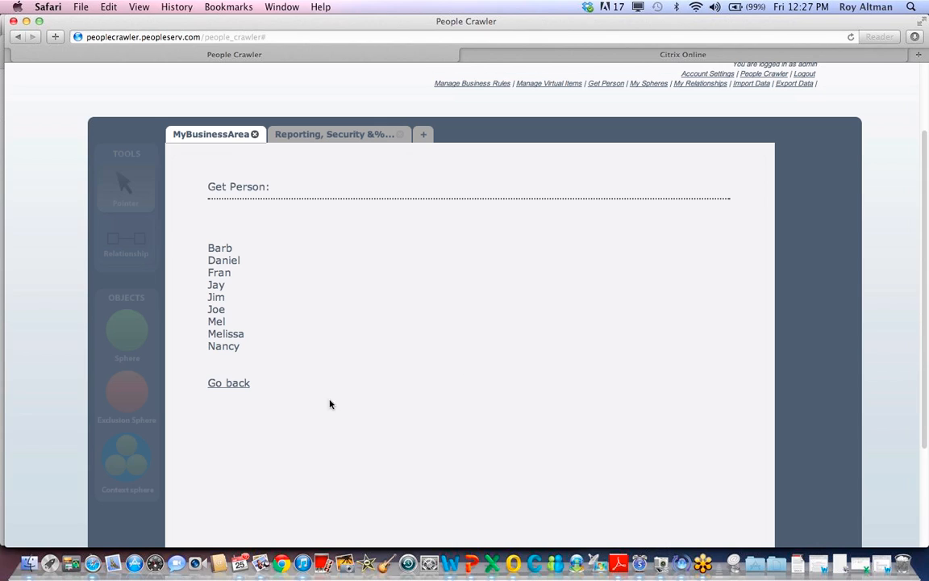
click(228, 385)
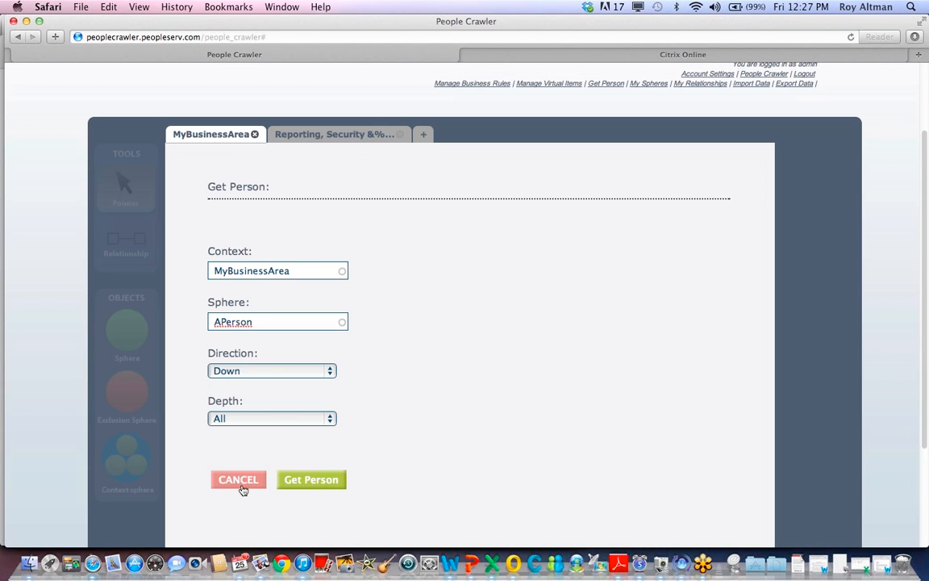
click(242, 489)
Step: Open the MyProjectTeam context sphere from the MyBusinessArea diagram to examine its structure
click(337, 394)
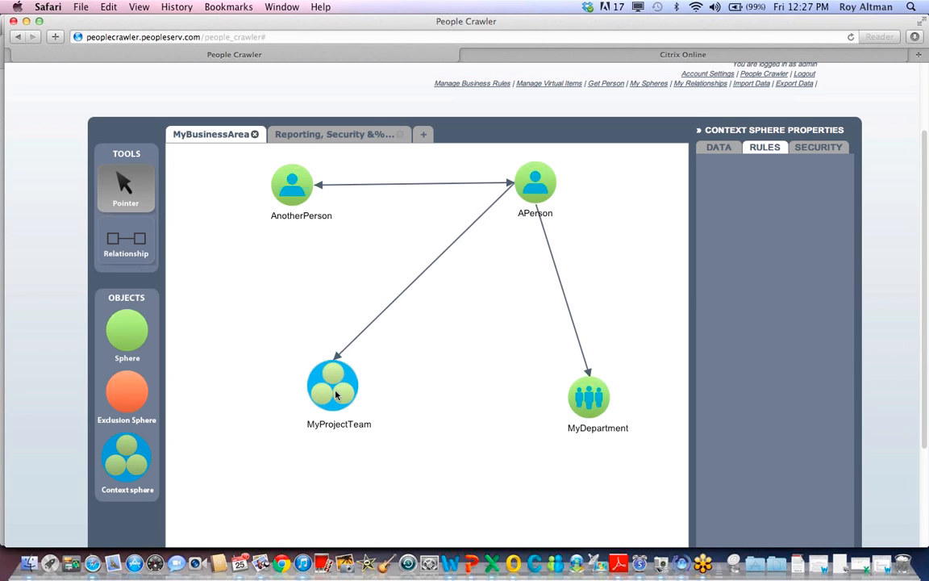
mouse_move(337, 393)
mouse_down()
mouse_move(398, 412)
mouse_move(341, 399)
mouse_up()
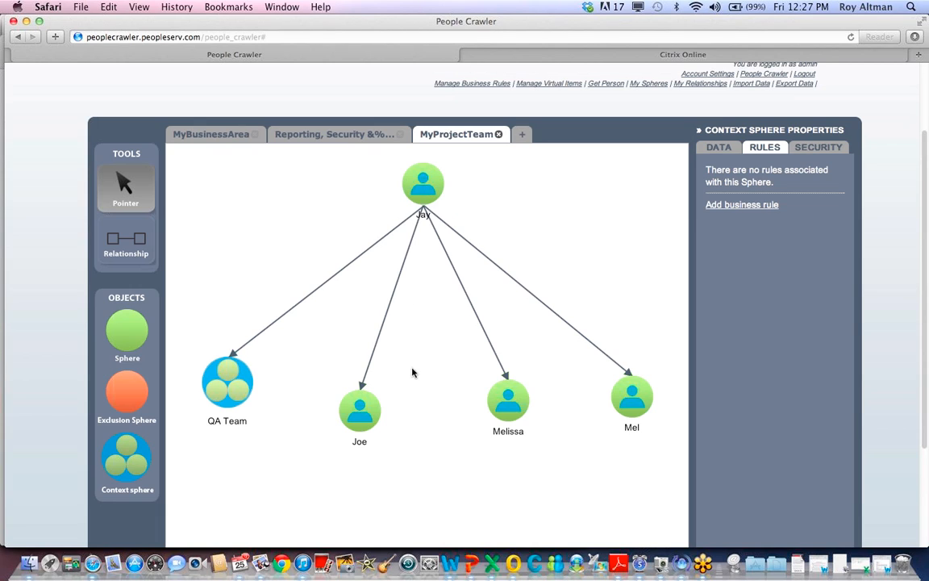
click(430, 448)
Step: Look through the spheres of the Reporting, Security context and open its Company Softball Team context sphere
scroll(431, 475, down, 1)
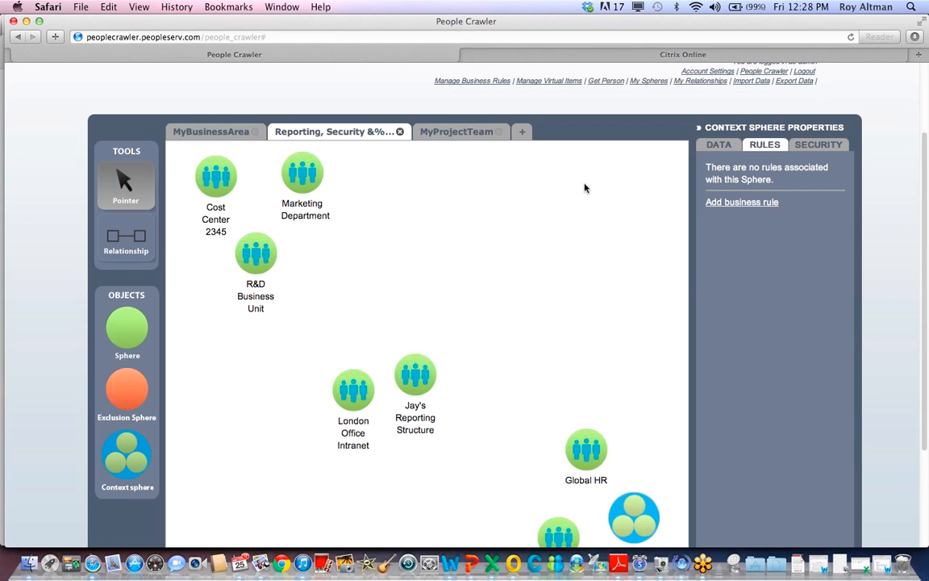
scroll(585, 189, down, 5)
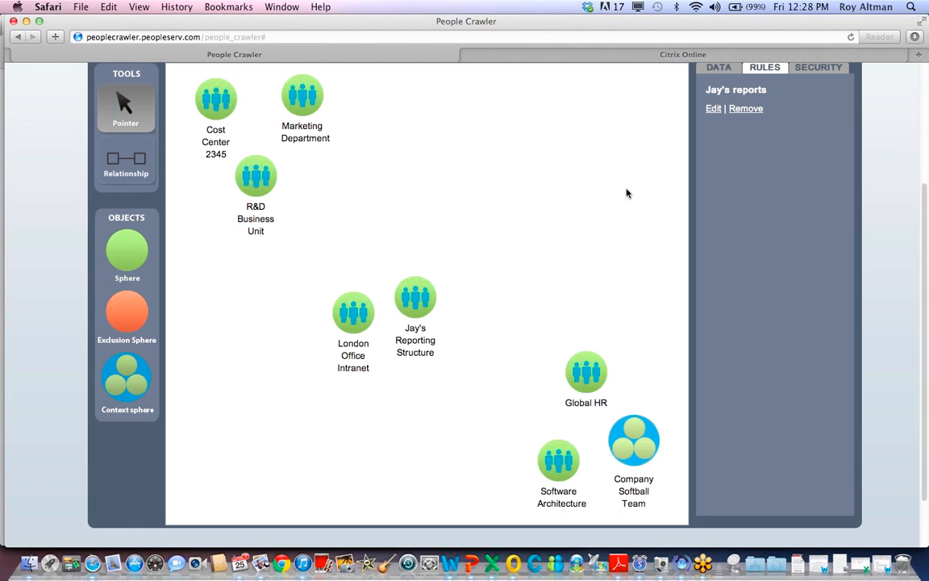
scroll(627, 193, down, 1)
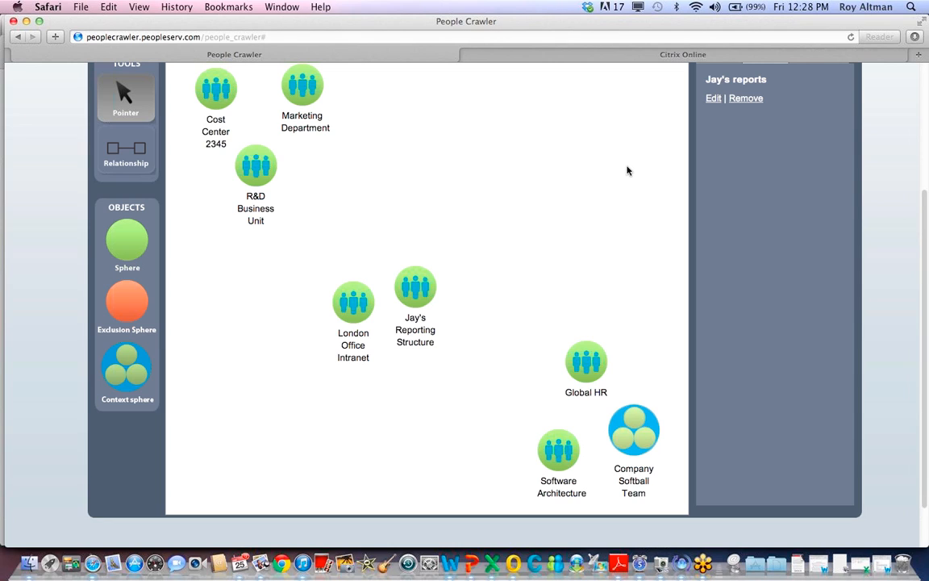
scroll(627, 171, down, 5)
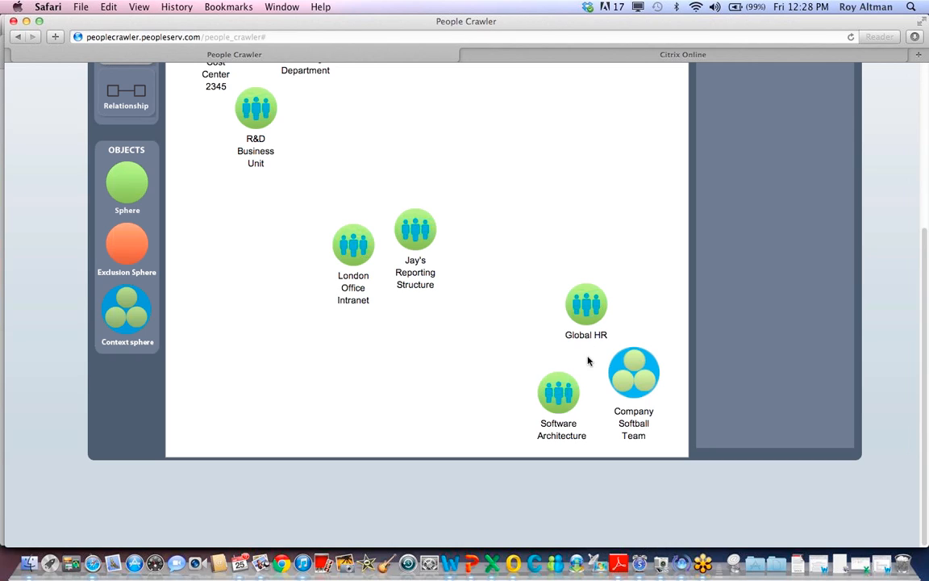
double_click(645, 379)
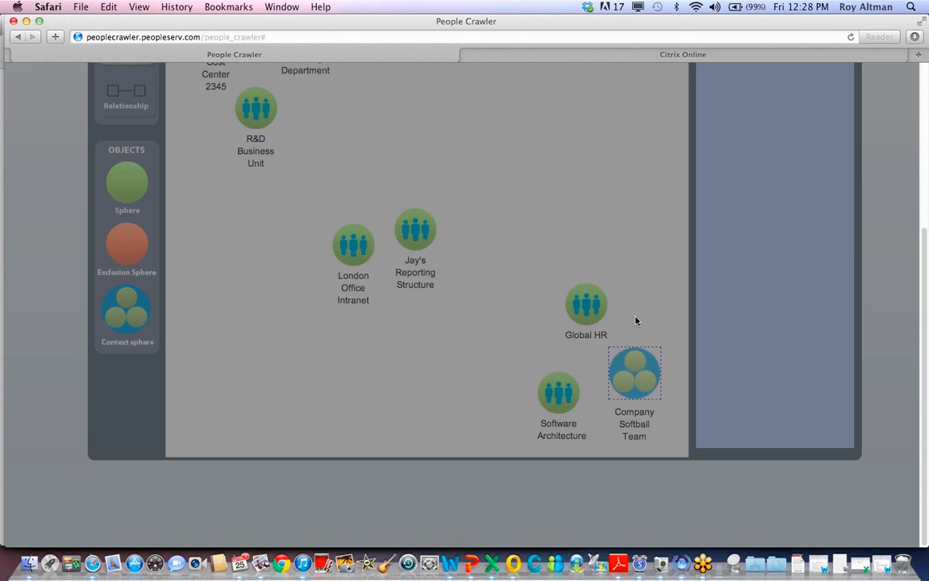
scroll(635, 321, up, 3)
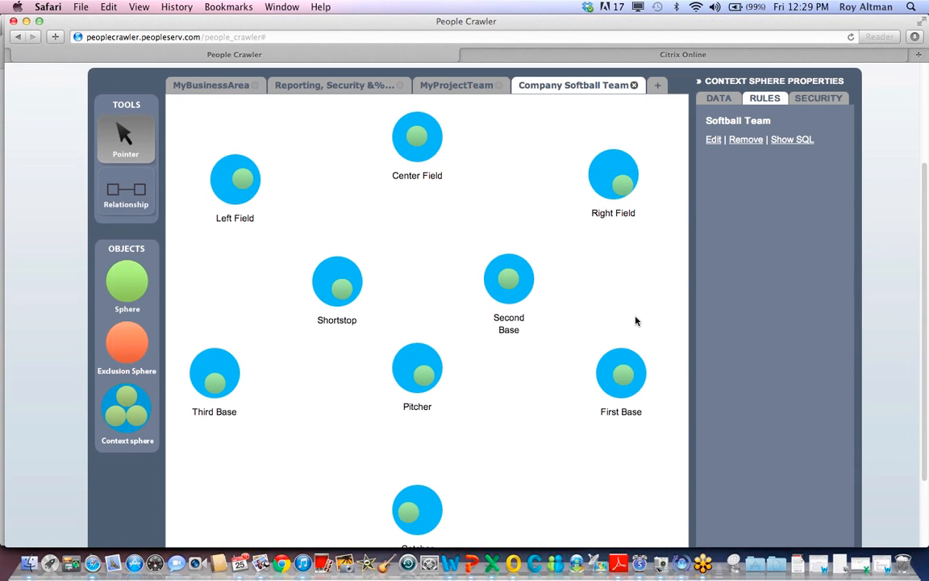
Step: Swap the players at Shortstop and Second Base by moving each one's sphere into the other's position
drag(342, 289, 448, 327)
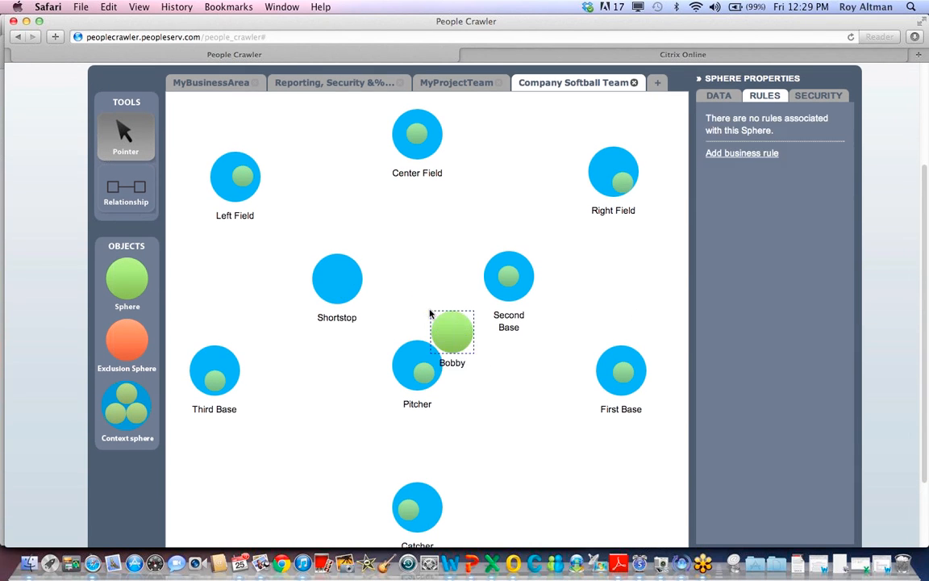
drag(503, 274, 338, 274)
drag(437, 323, 508, 270)
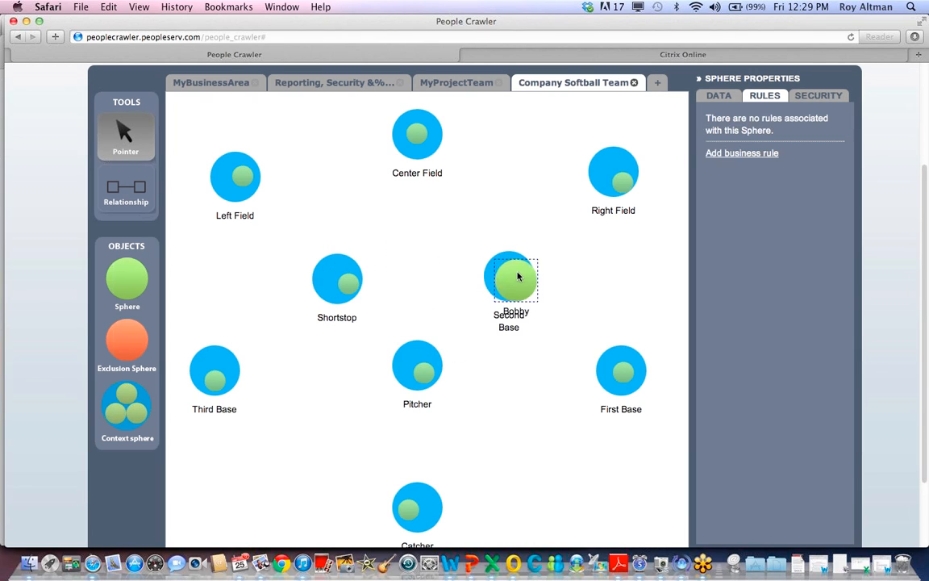